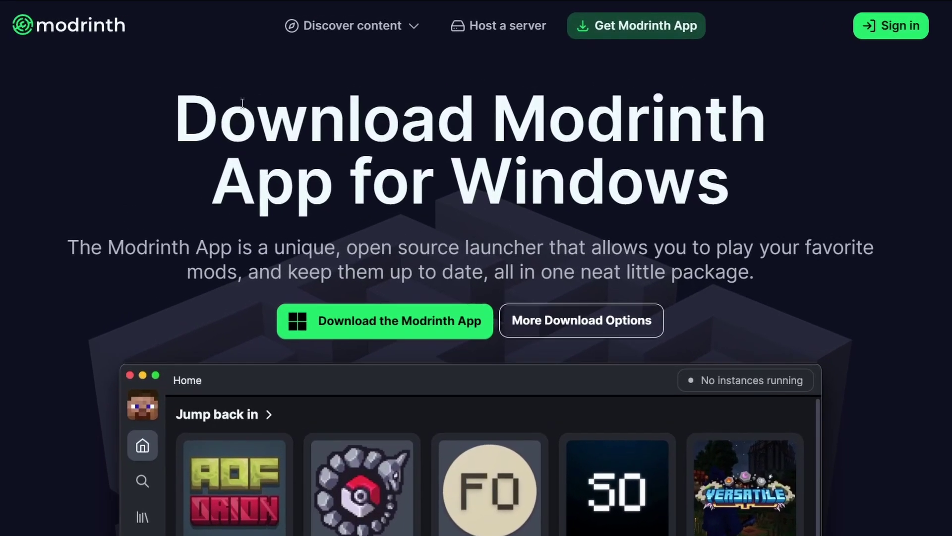
pyautogui.moveTo(233, 96); pyautogui.dragTo(422, 123)
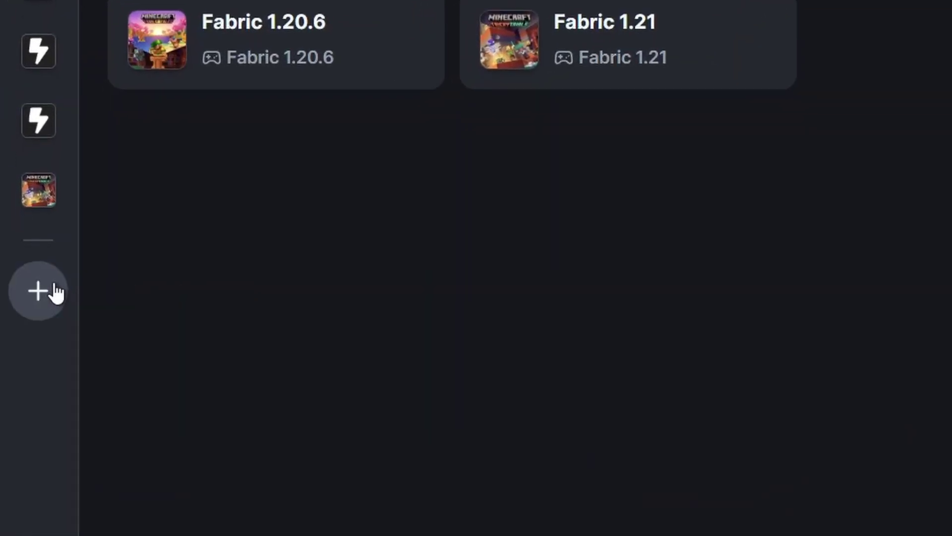
# Create a custom instance named Player 1 with the Fabric loader and game version 1.21.4
pyautogui.click(22, 297)
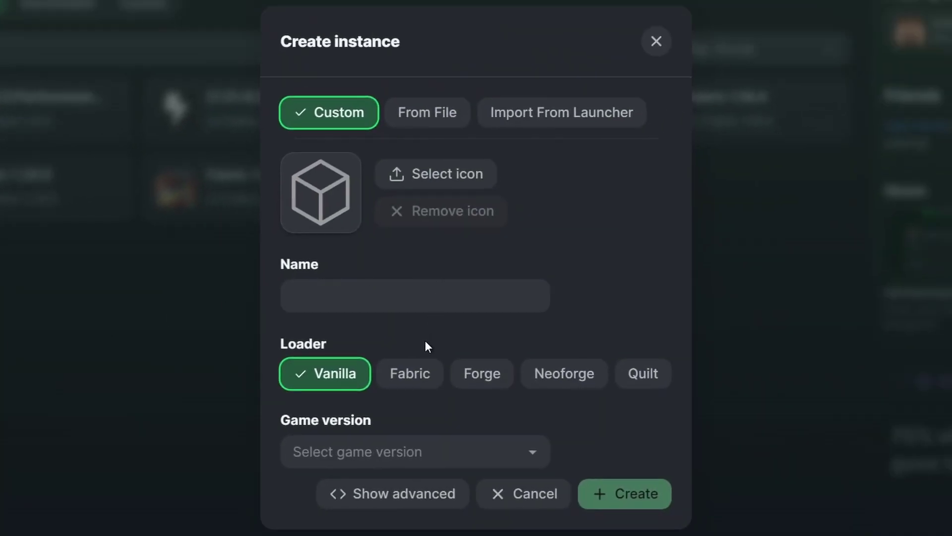
pyautogui.click(349, 290)
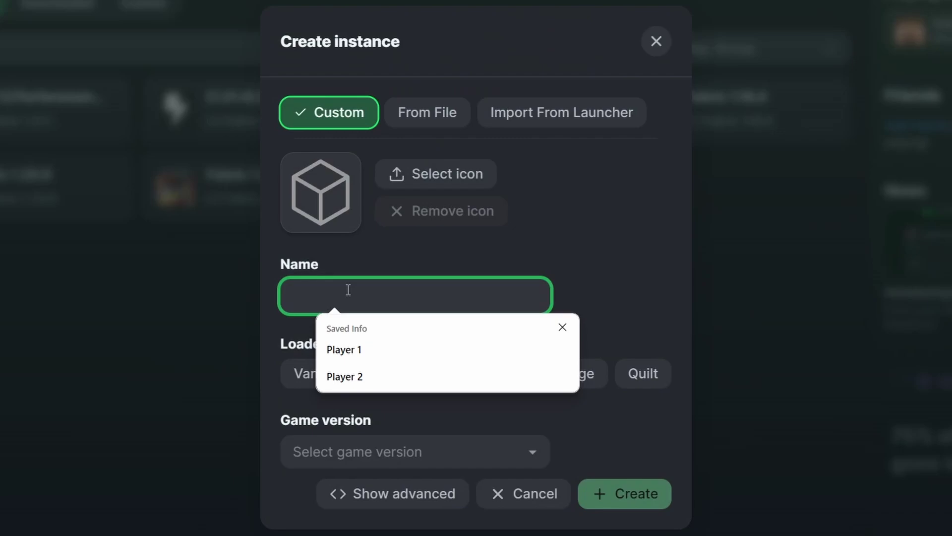
pyautogui.click(415, 353)
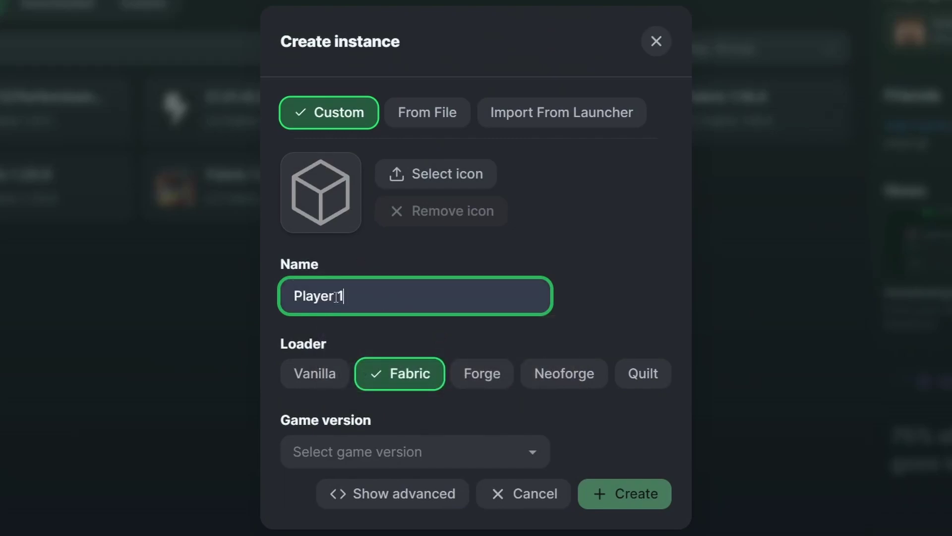
pyautogui.click(439, 449)
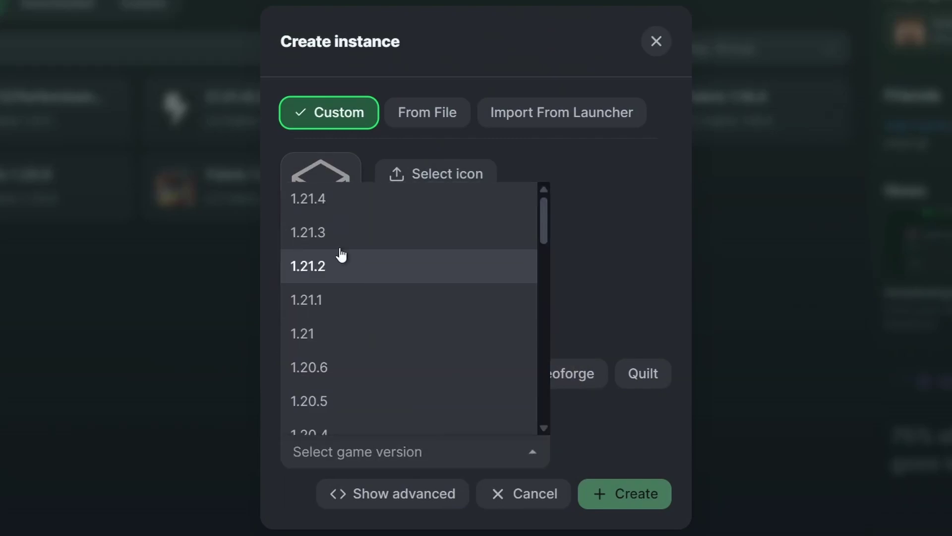
pyautogui.click(340, 204)
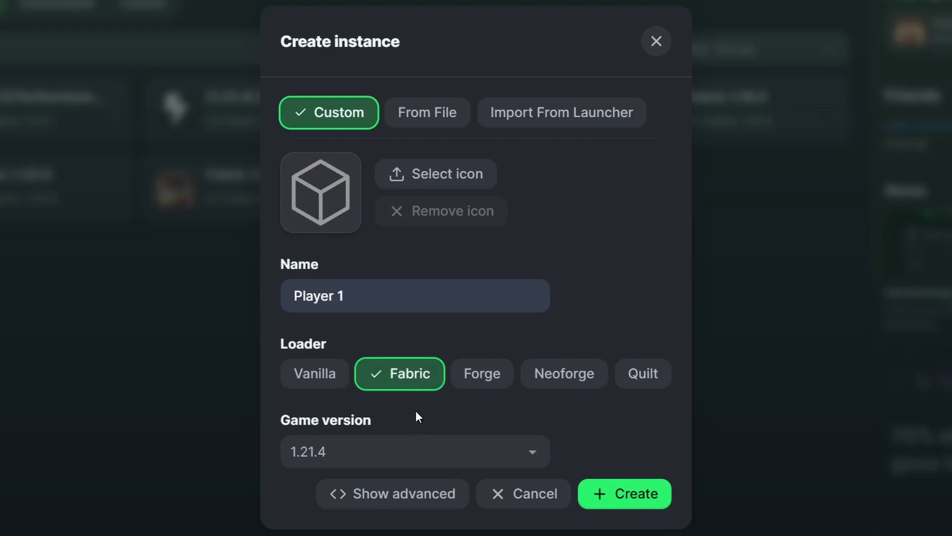
pyautogui.click(657, 505)
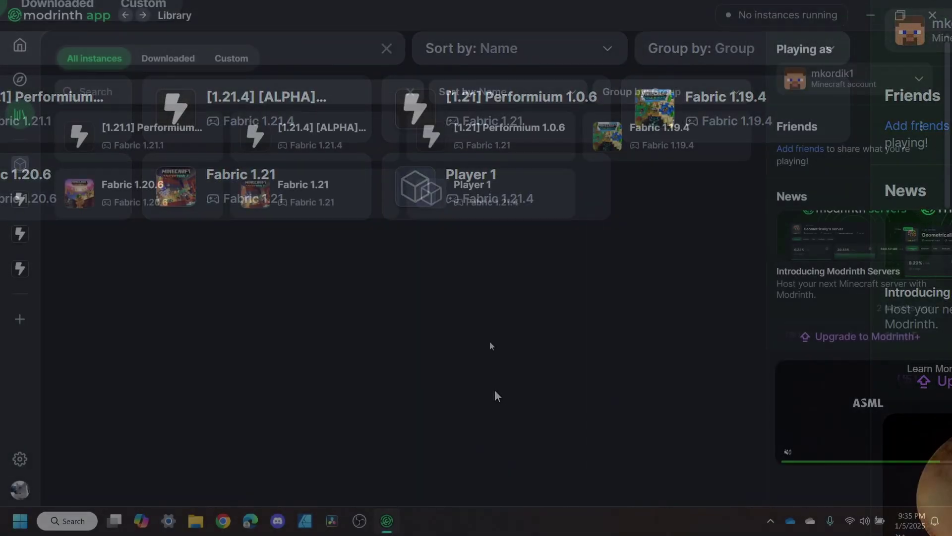
# Install the Sodium mod into the Player 1 instance
pyautogui.click(491, 208)
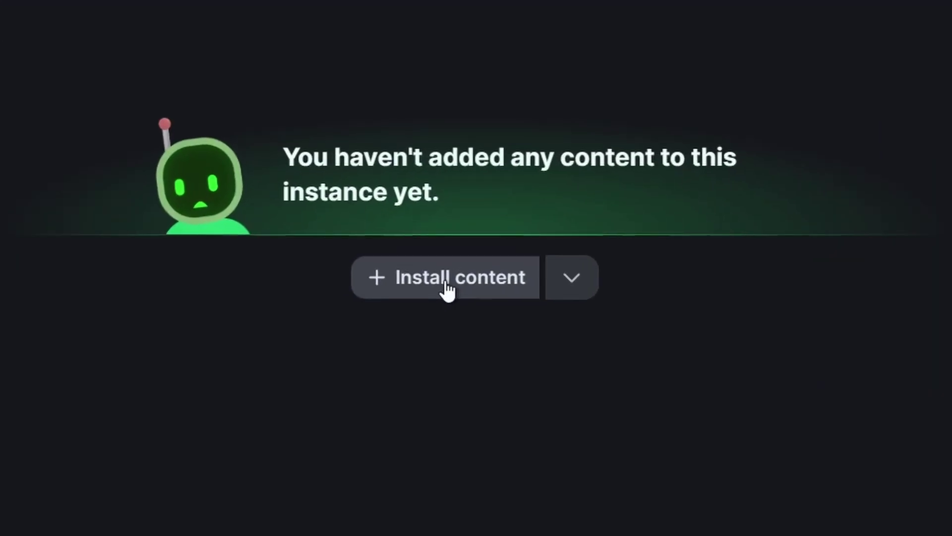
pyautogui.click(447, 285)
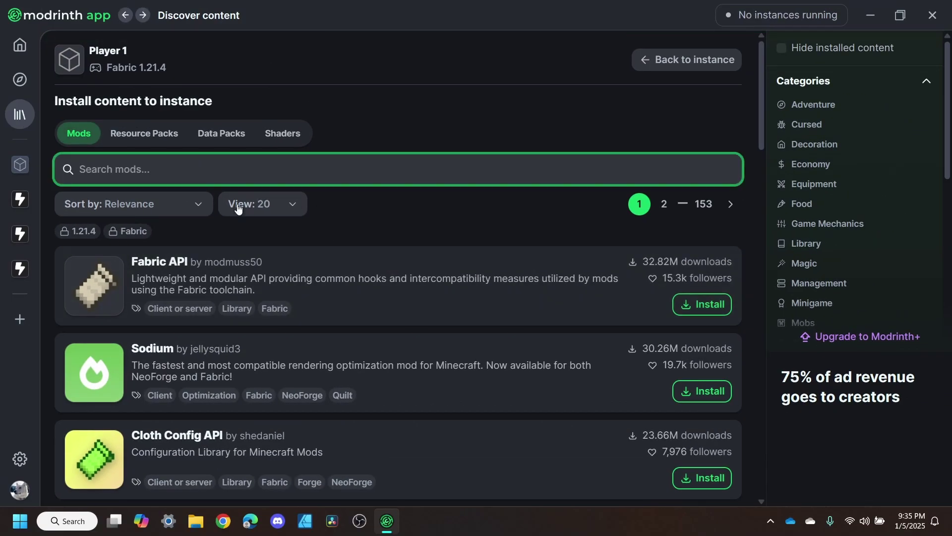
pyautogui.scroll(-1, 516, 269)
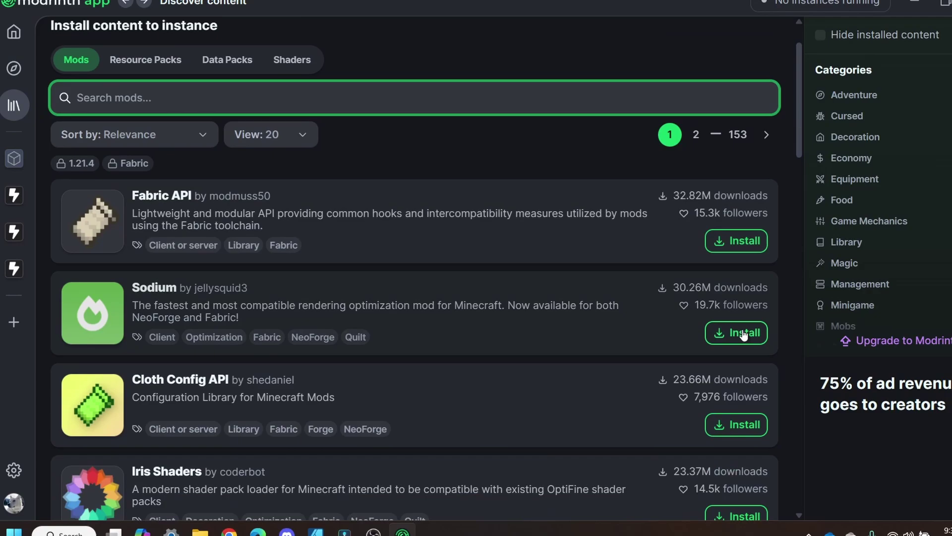
pyautogui.click(695, 324)
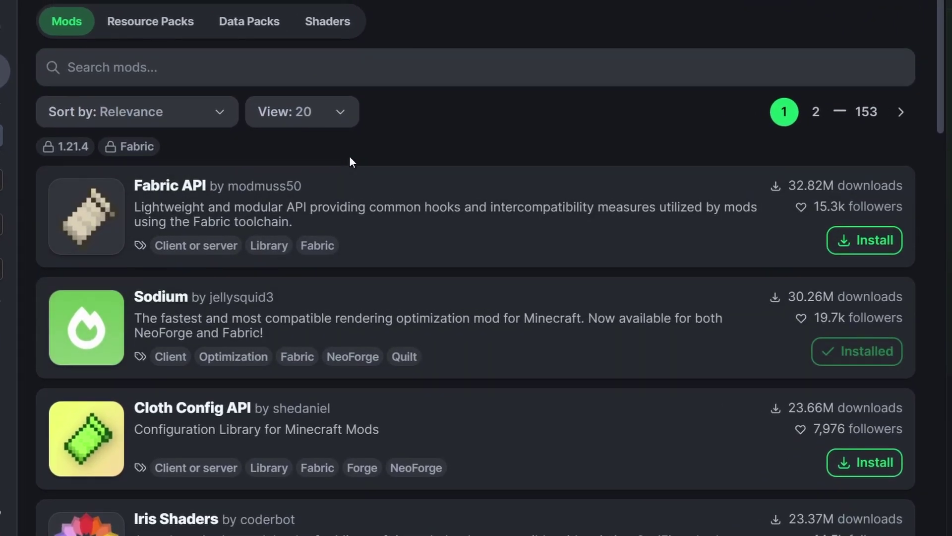
# Search the mods for "contr" and "auth" and install Controlify and Auth Me into Player 1
pyautogui.scroll(2, 164, 144)
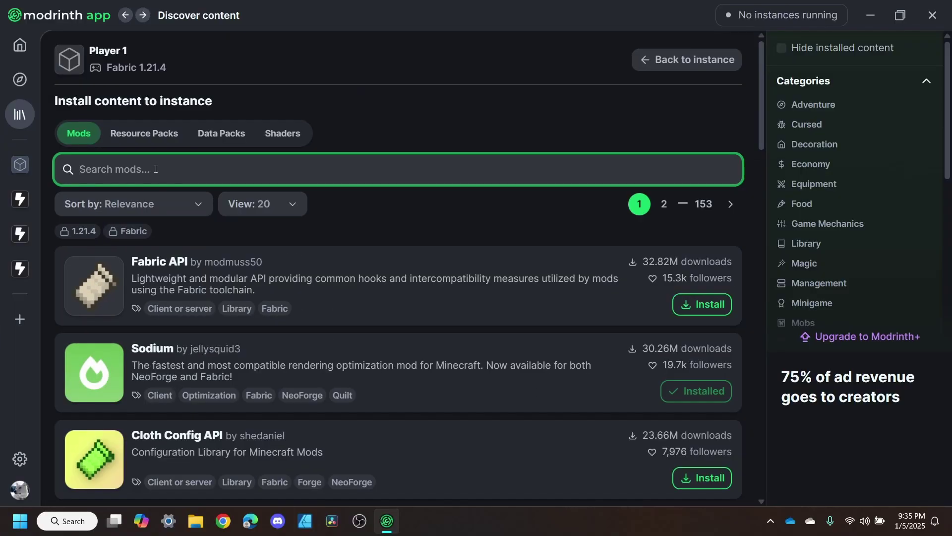
pyautogui.write('contr')
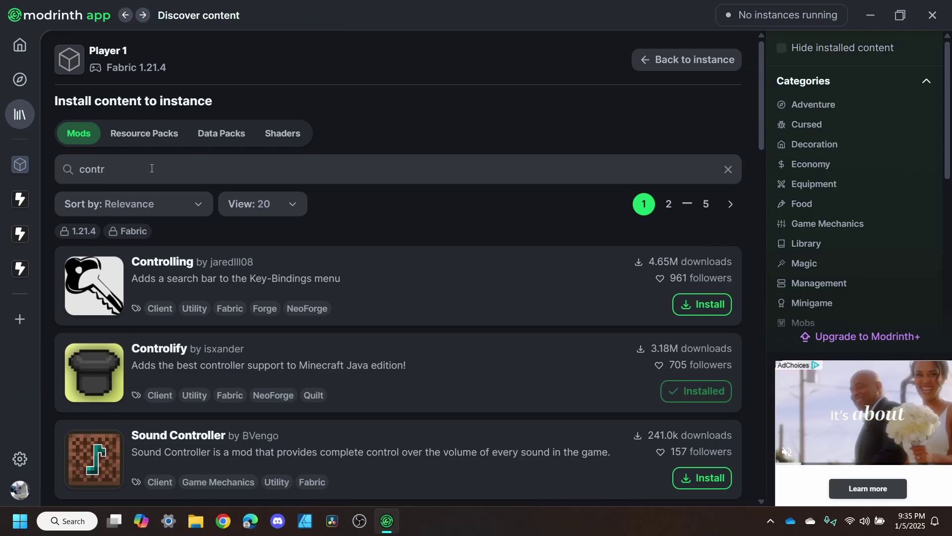
pyautogui.click(140, 76)
pyautogui.press('BackSpace')
pyautogui.press('BackSpace')
pyautogui.press('BackSpace')
pyautogui.press('BackSpace')
pyautogui.press('BackSpace')
pyautogui.write('auth')
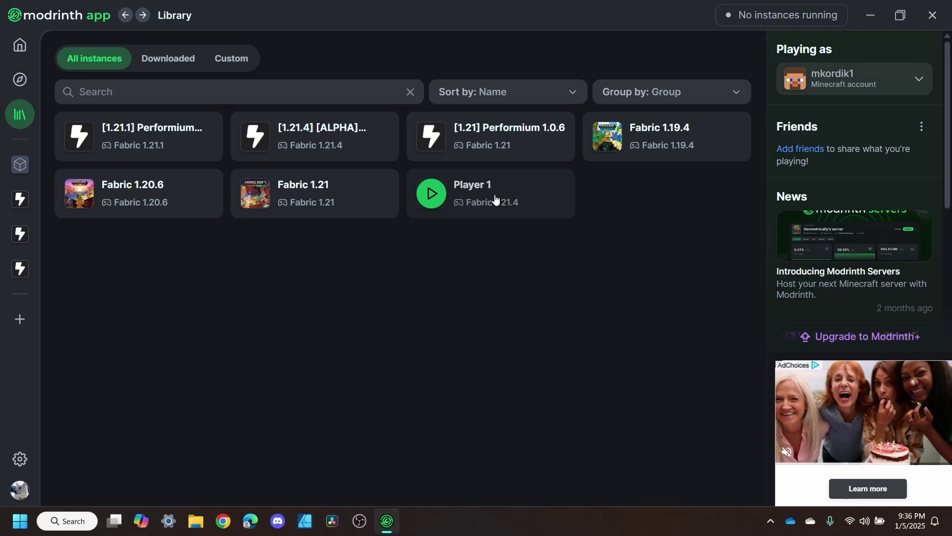
# Duplicate the Player 1 instance and rename the copy Player 2
pyautogui.rightClick(506, 199)
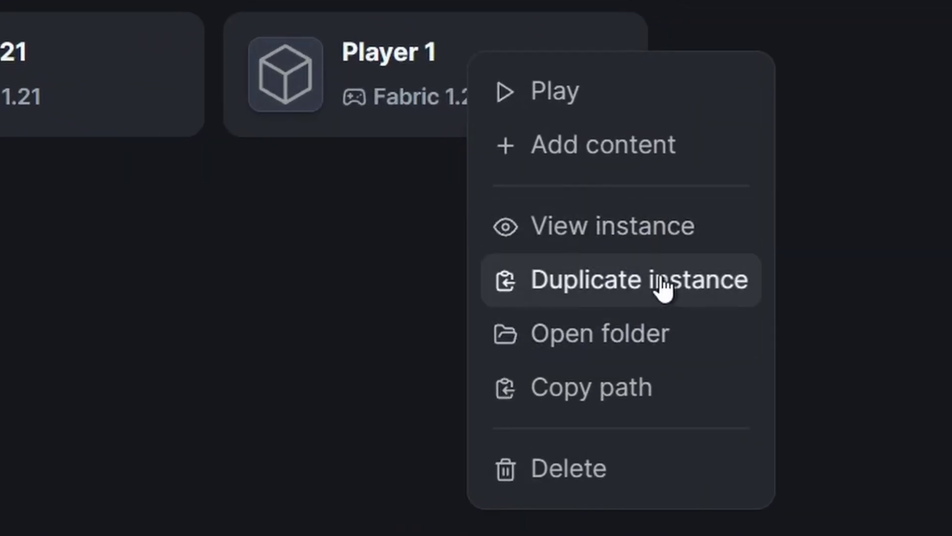
pyautogui.click(662, 281)
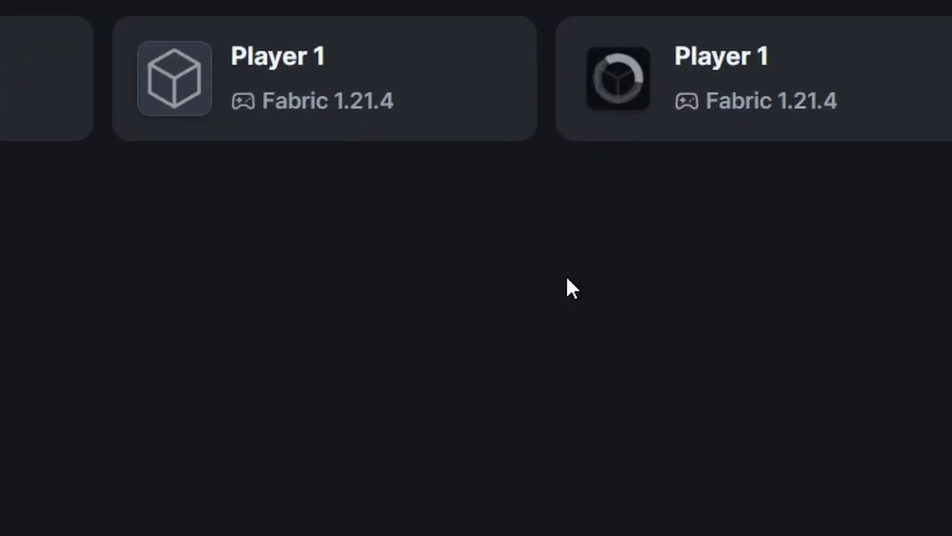
pyautogui.click(715, 119)
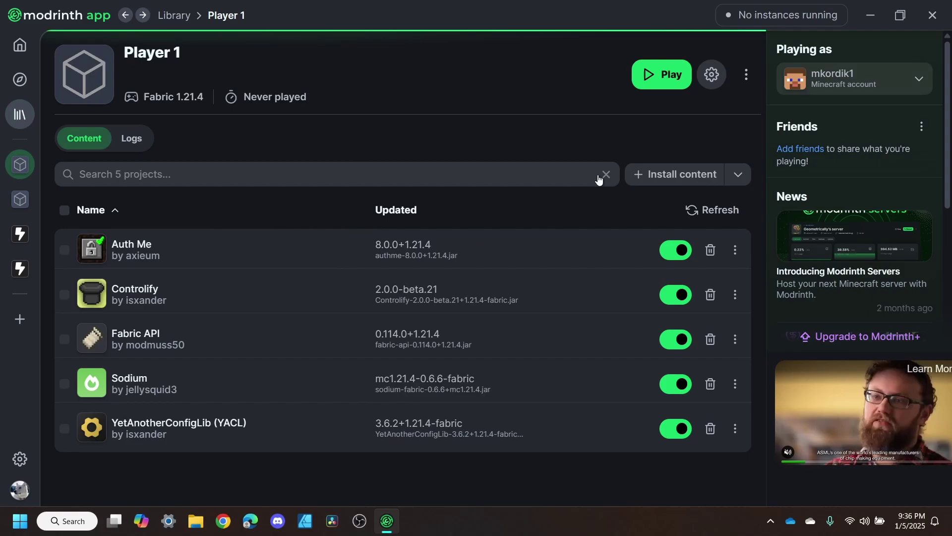
pyautogui.click(715, 75)
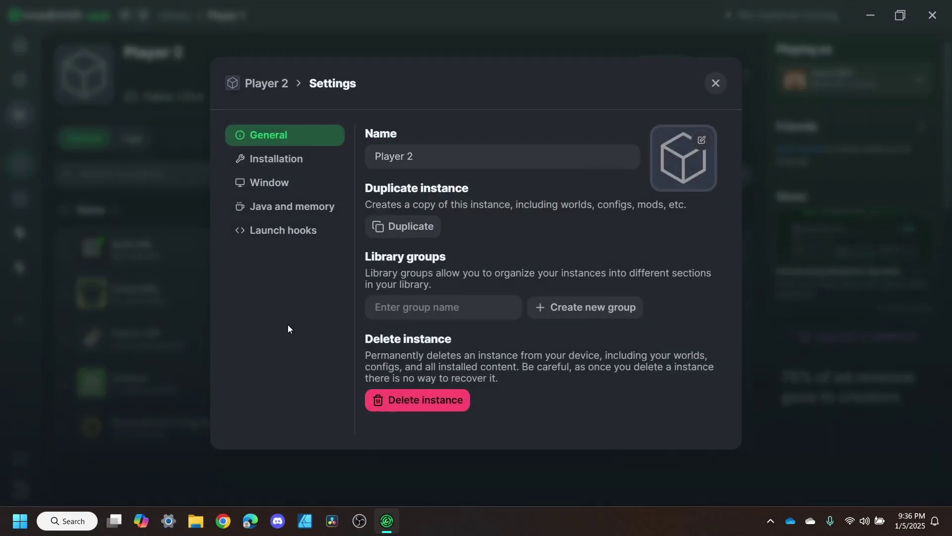
pyautogui.click(713, 87)
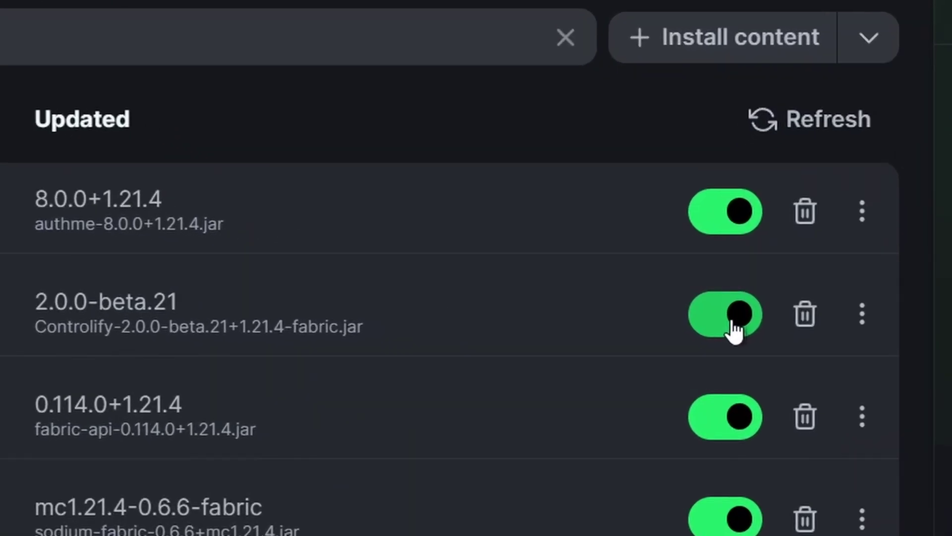
# Disable the Controlify mod in the instance's content list, and launch Player 1 from the library
pyautogui.click(680, 298)
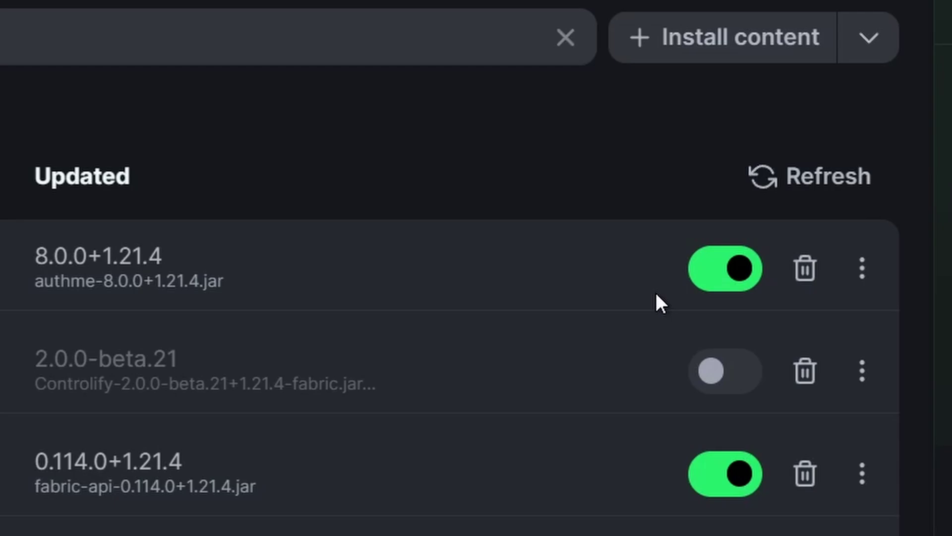
pyautogui.click(178, 16)
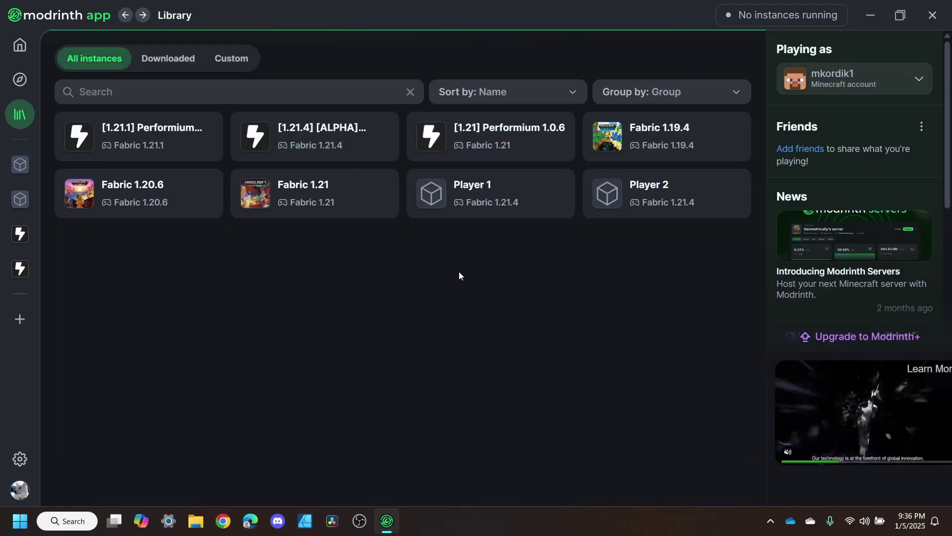
pyautogui.moveTo(453, 206)
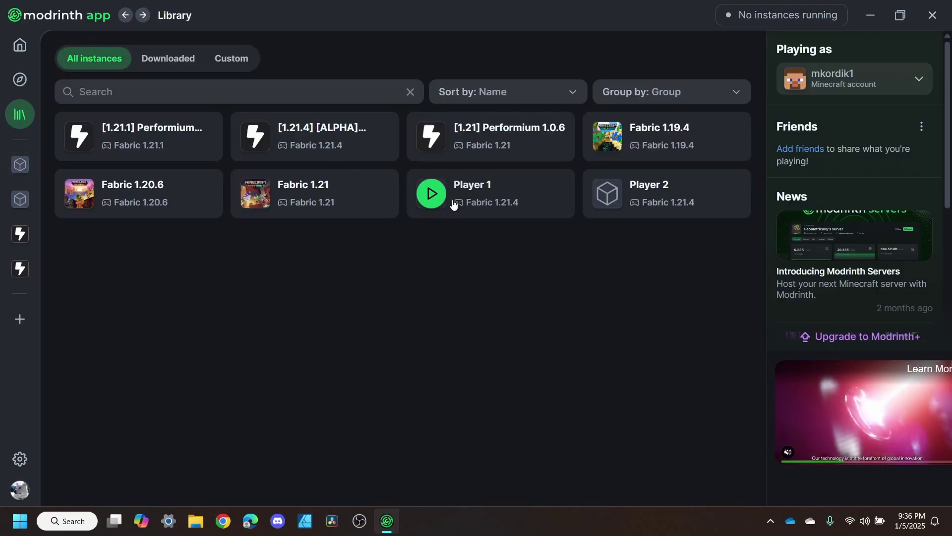
pyautogui.click(431, 194)
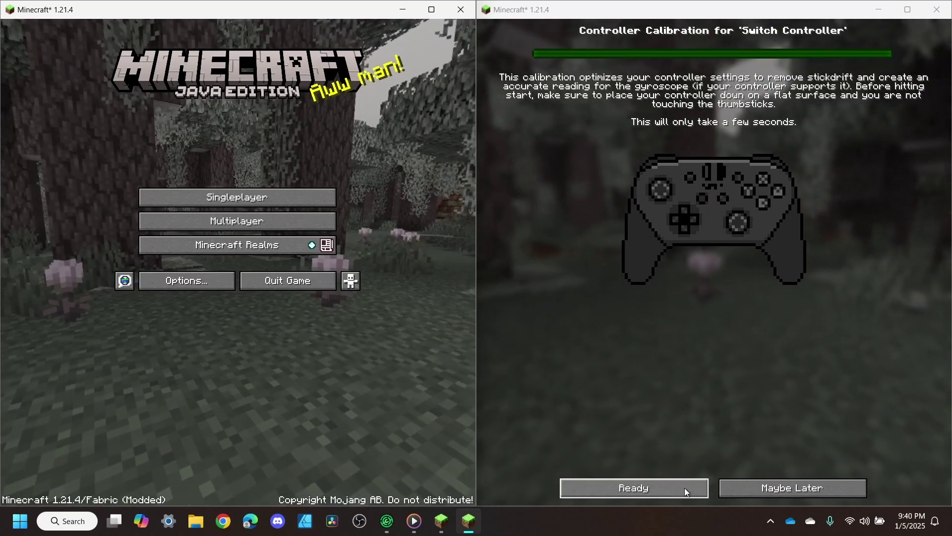
# Calibrate the Switch Controller in the Minecraft game that detects it and return to the title screen
pyautogui.click(684, 487)
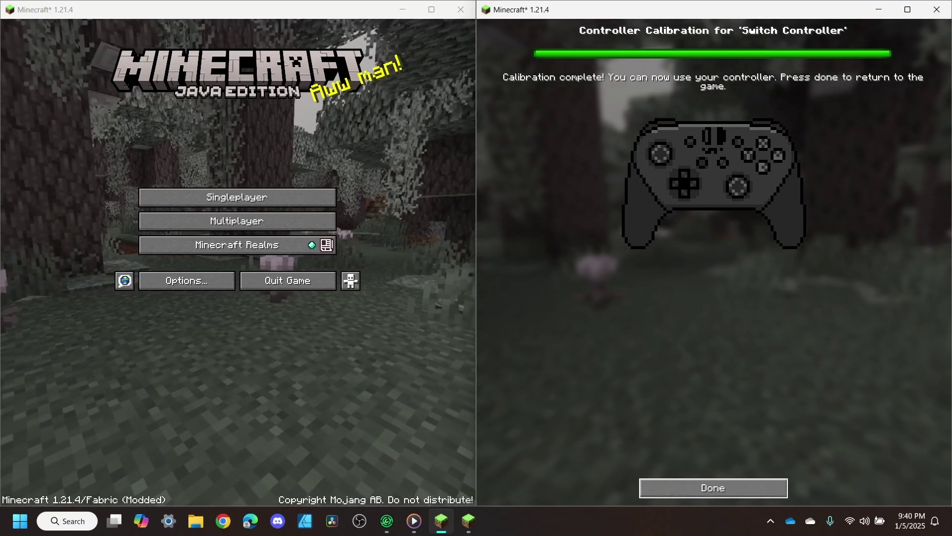
pyautogui.click(710, 487)
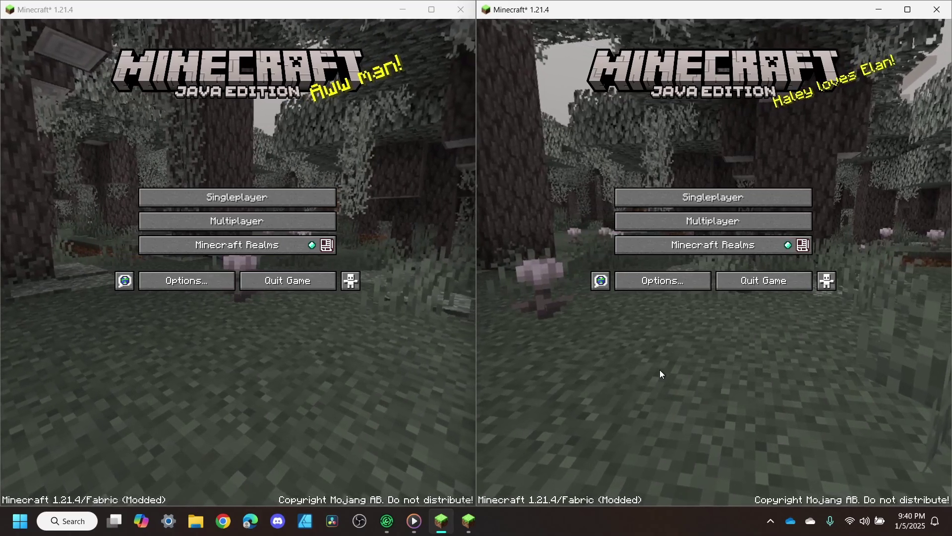
pyautogui.click(419, 341)
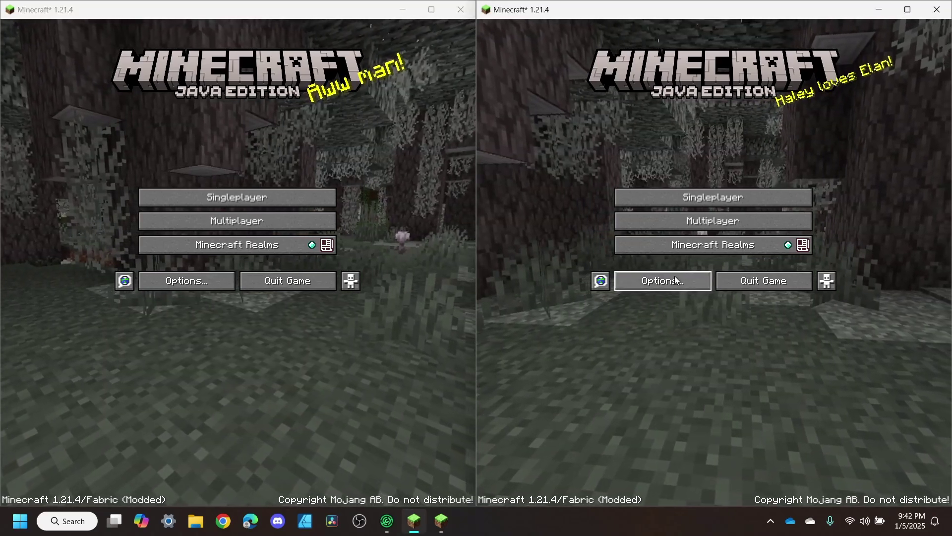
# Enable Out of Focus Input in the Controlify global settings of the controller player's game and return to its title screen
pyautogui.click(676, 280)
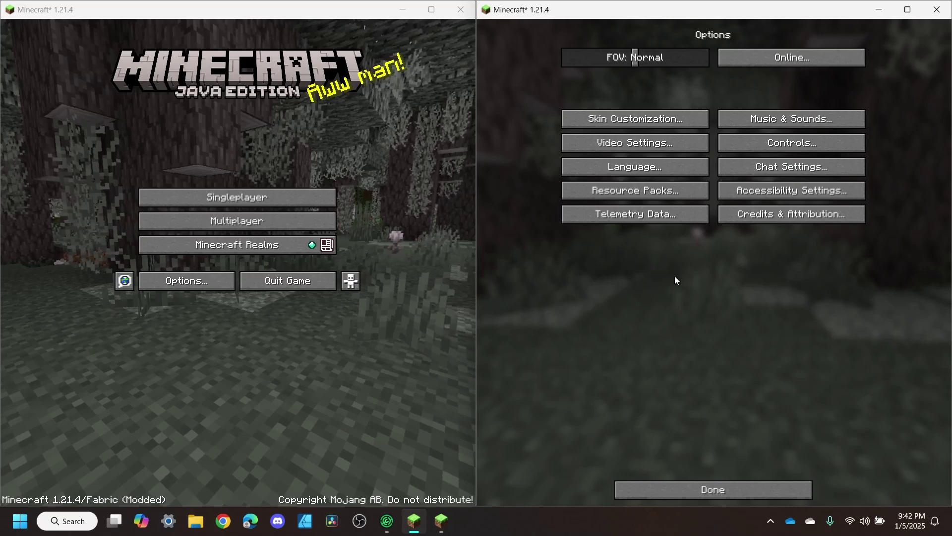
pyautogui.click(768, 145)
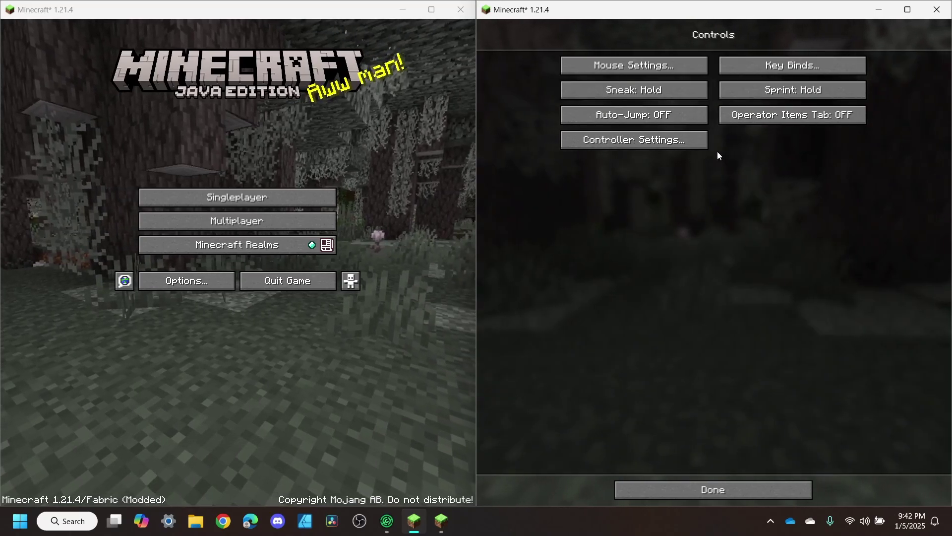
pyautogui.click(650, 143)
pyautogui.click(602, 484)
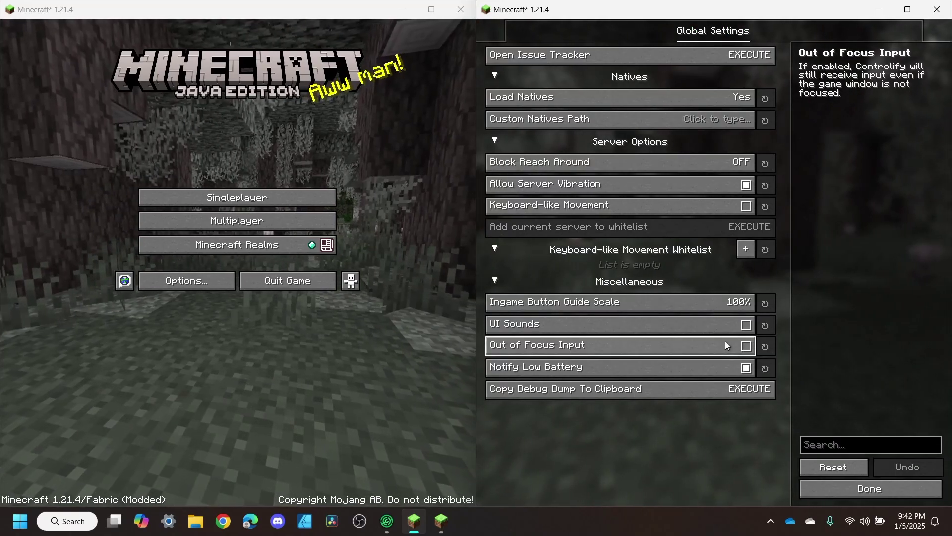
pyautogui.click(725, 341)
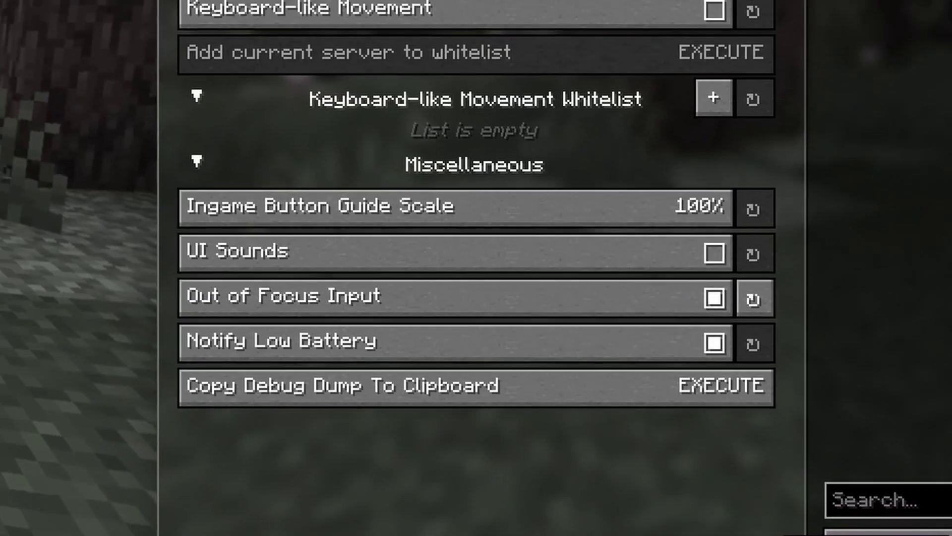
pyautogui.click(870, 489)
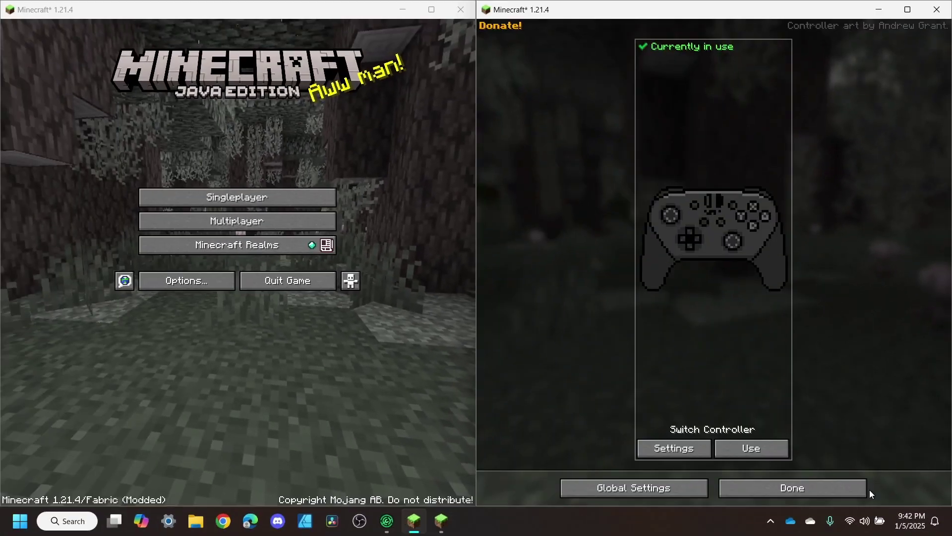
pyautogui.click(843, 487)
pyautogui.click(786, 491)
pyautogui.click(759, 486)
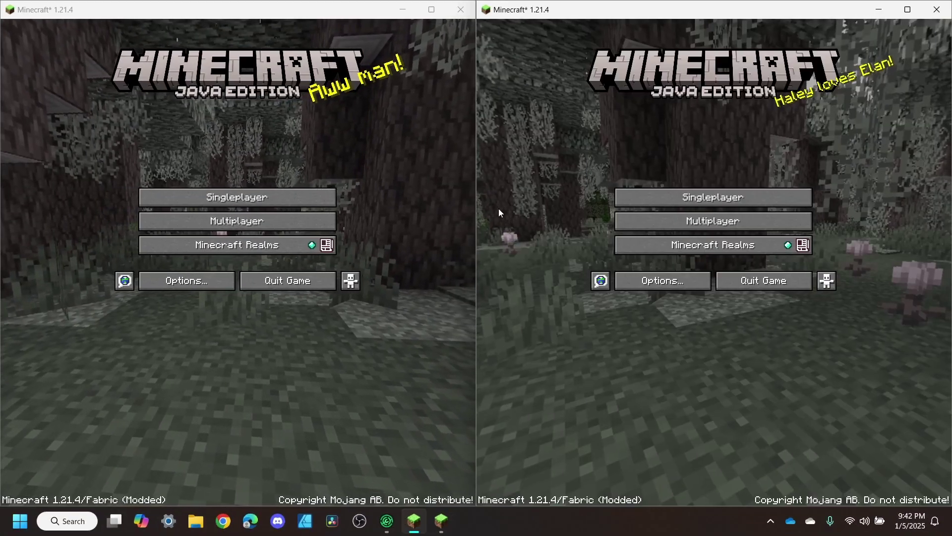
# Focus the other Minecraft game and test moving through the unfocused game's title menu with the controller
pyautogui.click(389, 127)
pyautogui.press('Down')
pyautogui.press('Down')
pyautogui.press('Down')
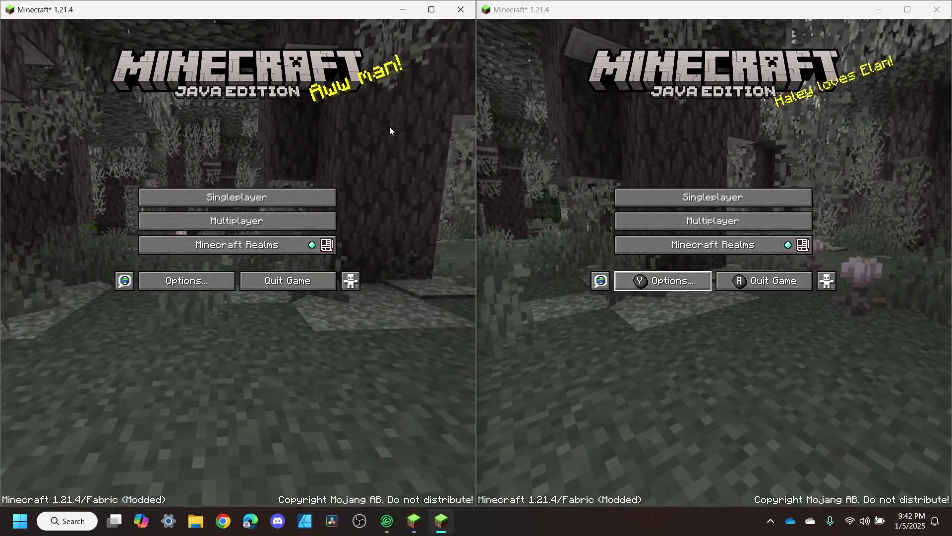
pyautogui.press('Up')
pyautogui.press('Up')
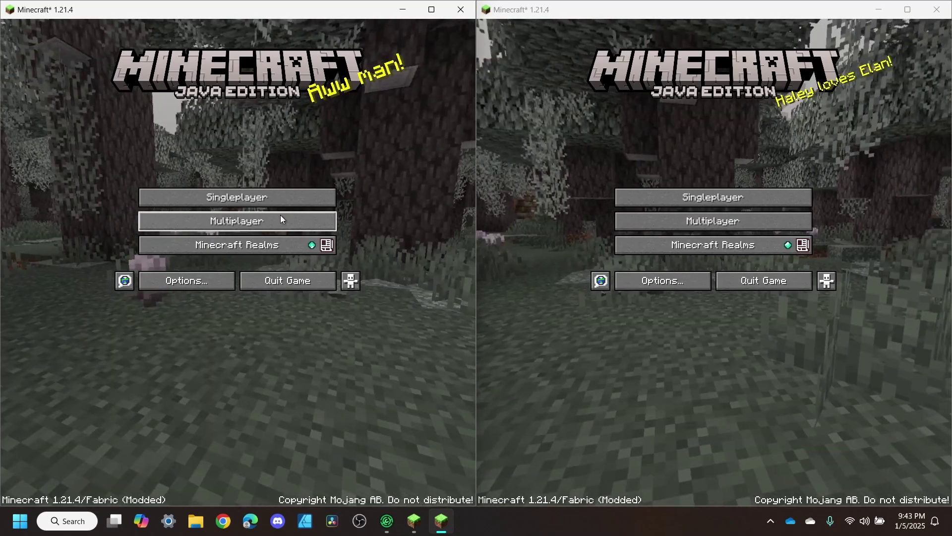
# Log in offline with the username player1 through Auth Me in the keyboard player's game and return to the title screen
pyautogui.click(281, 221)
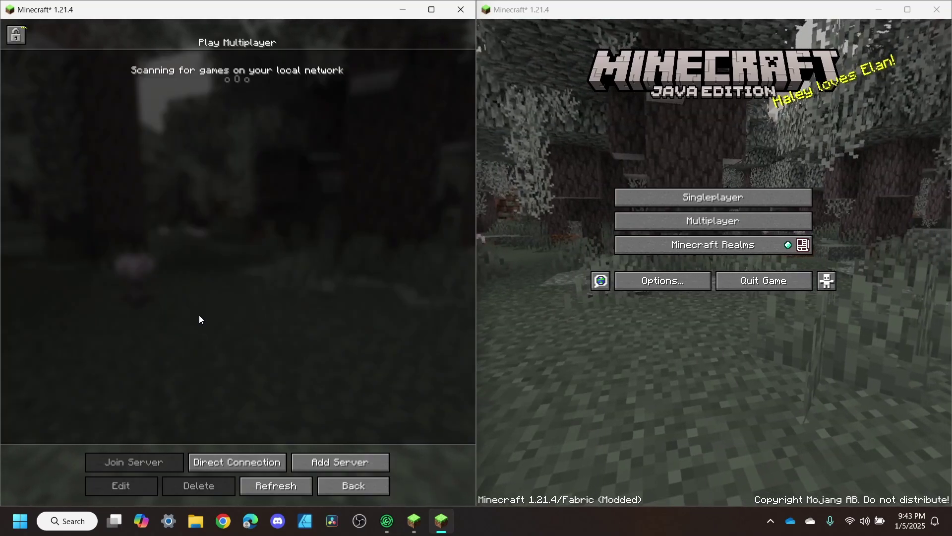
pyautogui.click(23, 36)
pyautogui.click(234, 260)
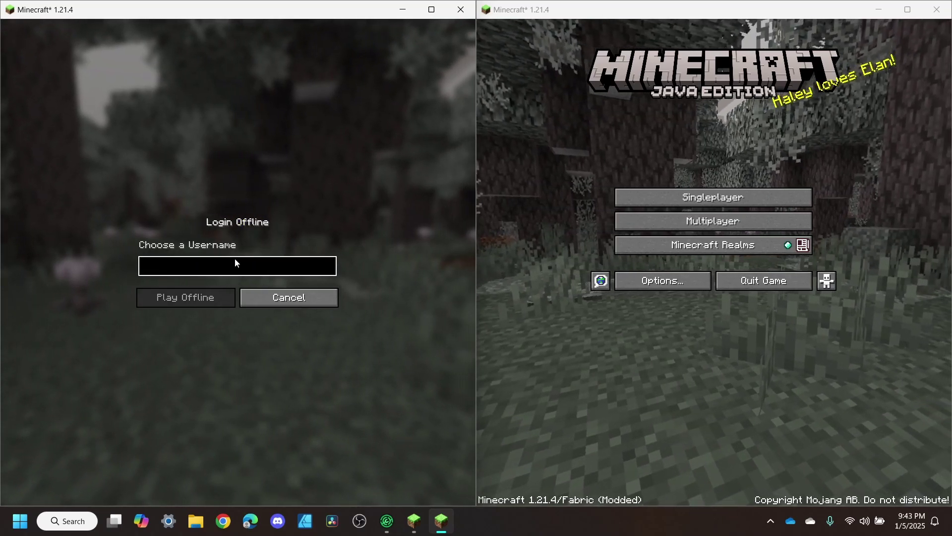
pyautogui.write('player1')
pyautogui.click(216, 296)
pyautogui.press('Escape')
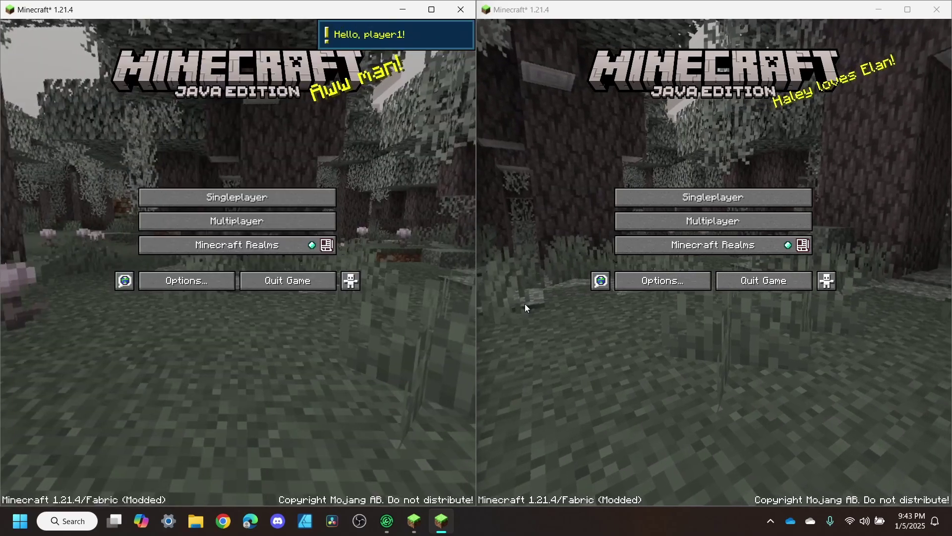
# Log in offline with the username player2 through Auth Me in the controller player's game and return to the title screen
pyautogui.click(645, 221)
pyautogui.click(495, 35)
pyautogui.click(714, 266)
pyautogui.write('player2')
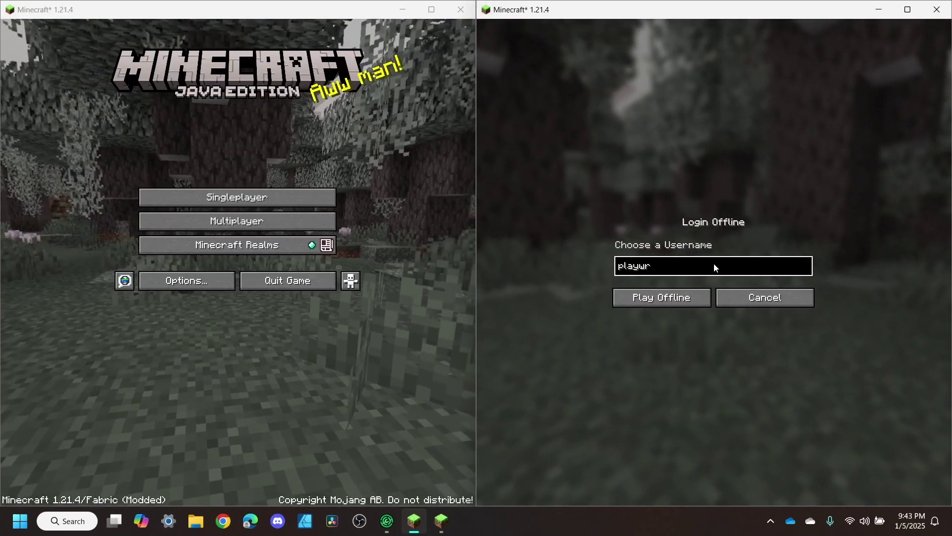
pyautogui.press('Return')
pyautogui.press('Escape')
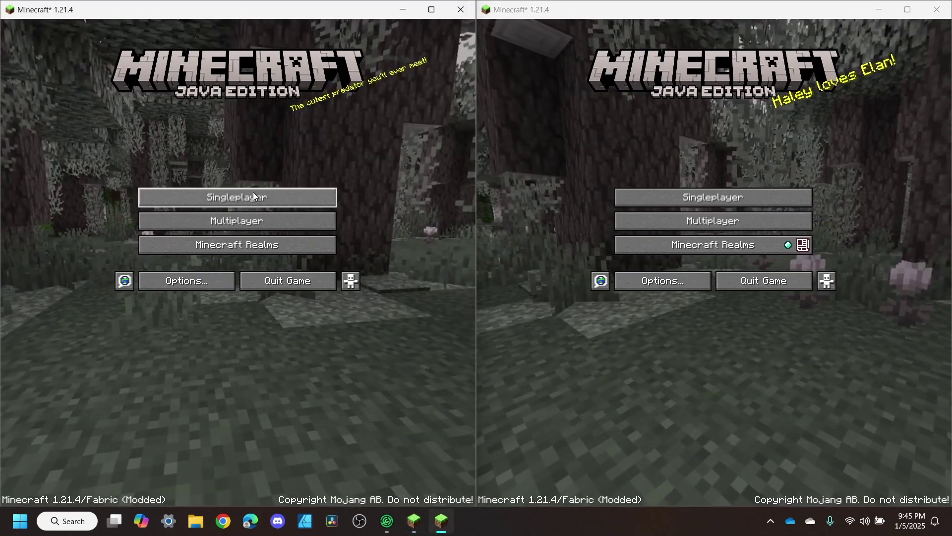
# Create a singleplayer world named New World in Creative game mode in the keyboard player's game
pyautogui.click(218, 197)
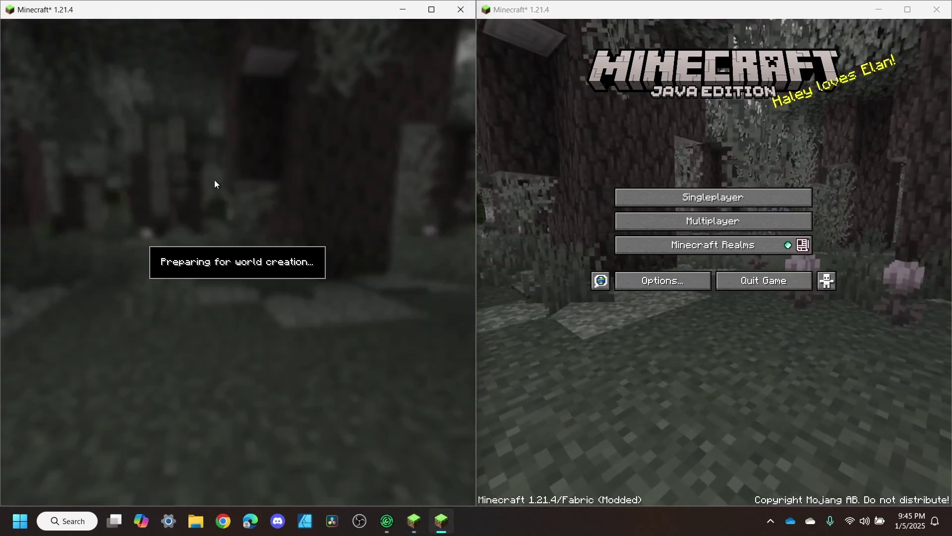
pyautogui.click(268, 143)
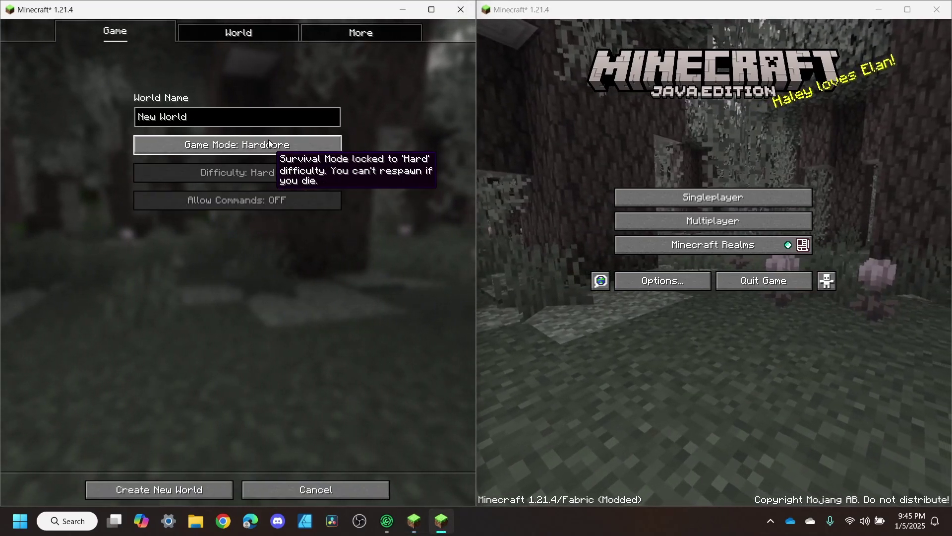
pyautogui.click(269, 142)
pyautogui.click(197, 481)
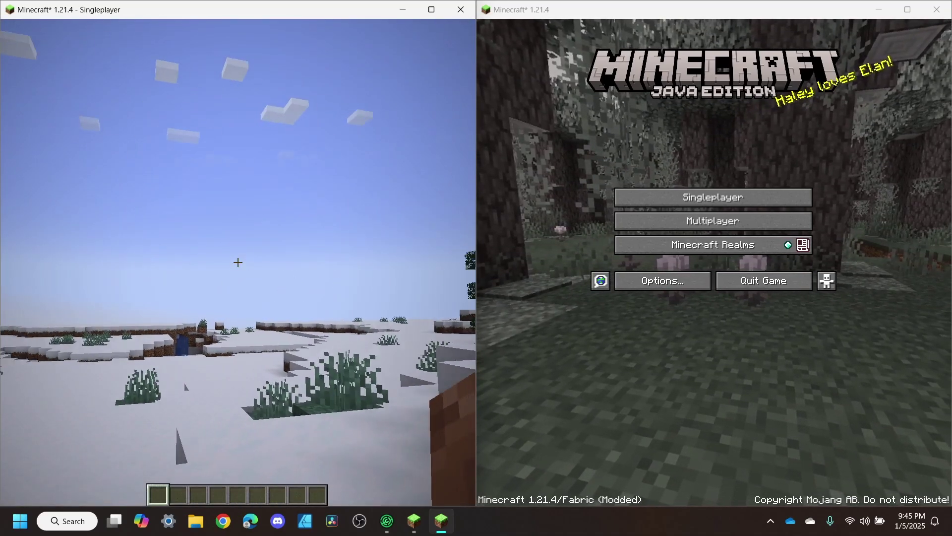
# Open the keyboard player's new world to LAN
pyautogui.press('Escape')
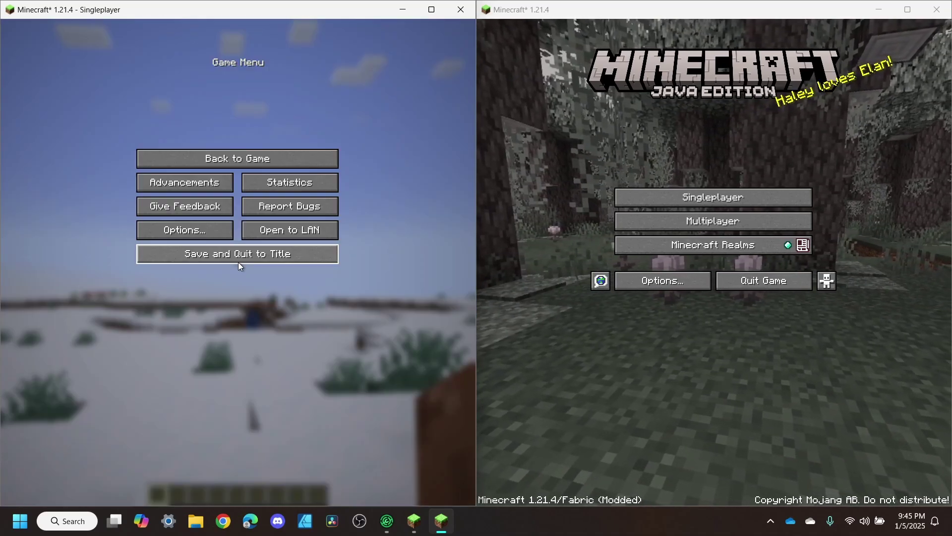
pyautogui.click(276, 234)
pyautogui.click(158, 487)
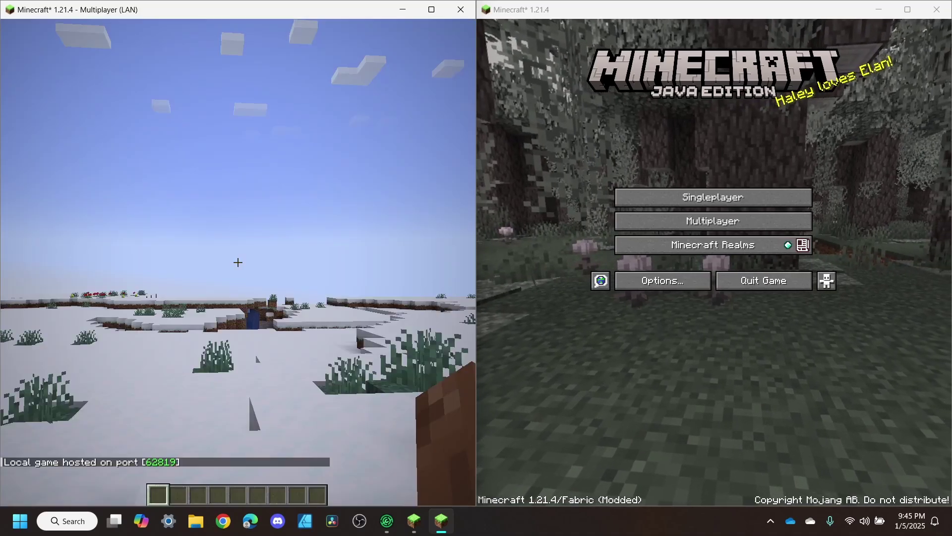
# Pause the keyboard player's game and join its LAN world from the controller player's multiplayer list
pyautogui.press('Escape')
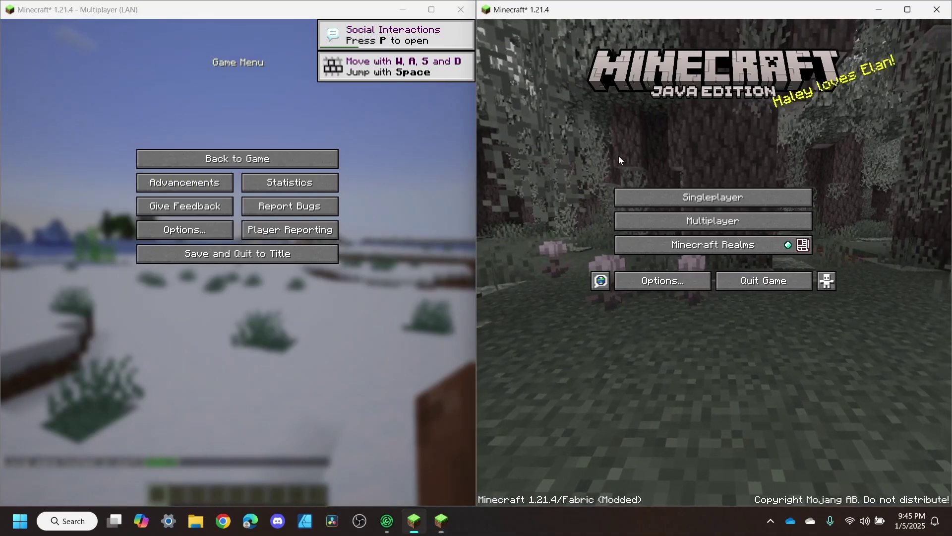
pyautogui.click(640, 220)
pyautogui.click(650, 314)
pyautogui.click(644, 457)
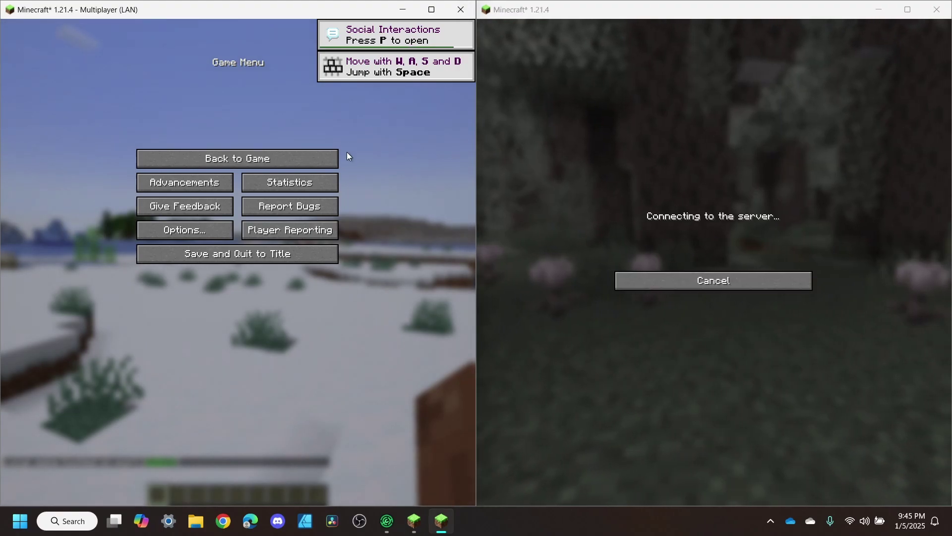
# Resume the keyboard player's game and walk player1 over to player2 in the shared LAN world
pyautogui.click(332, 158)
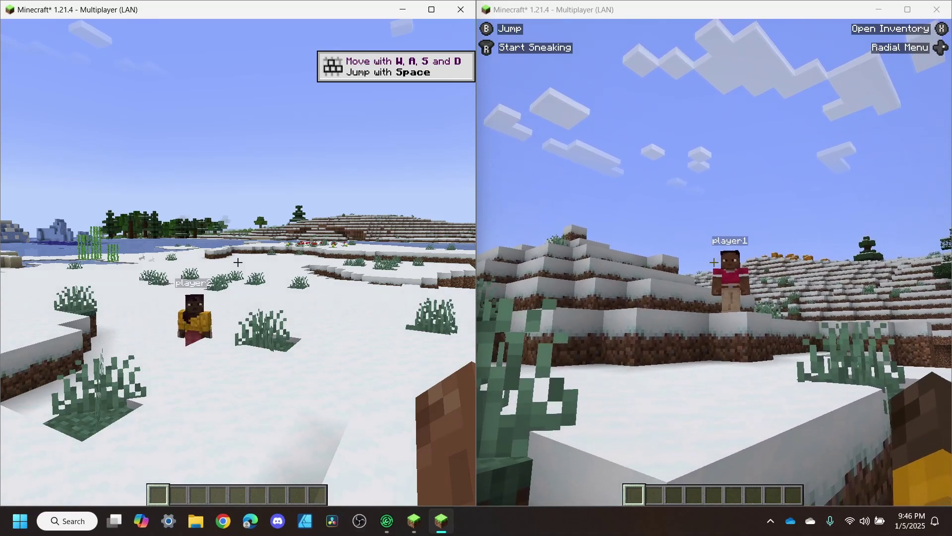
pyautogui.press('w')
pyautogui.press('w')
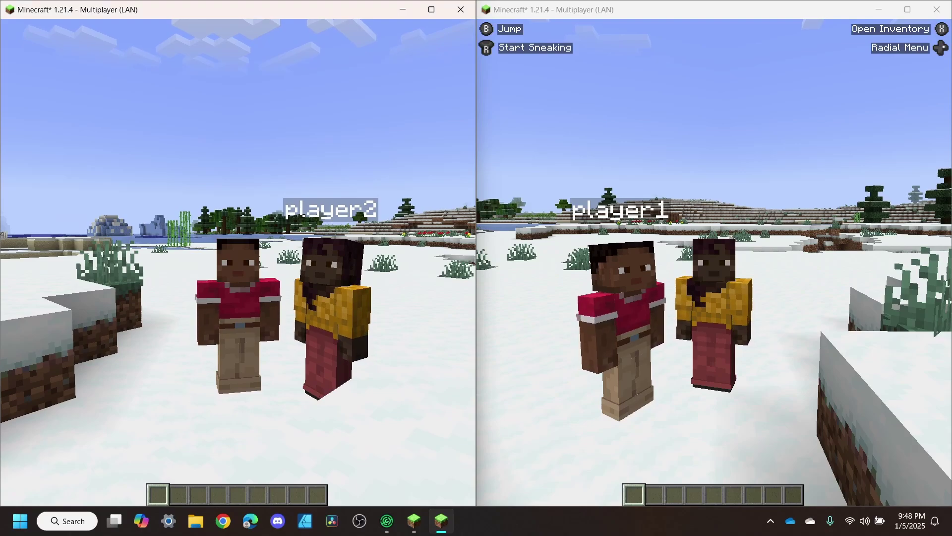
pyautogui.moveTo(238, 262)
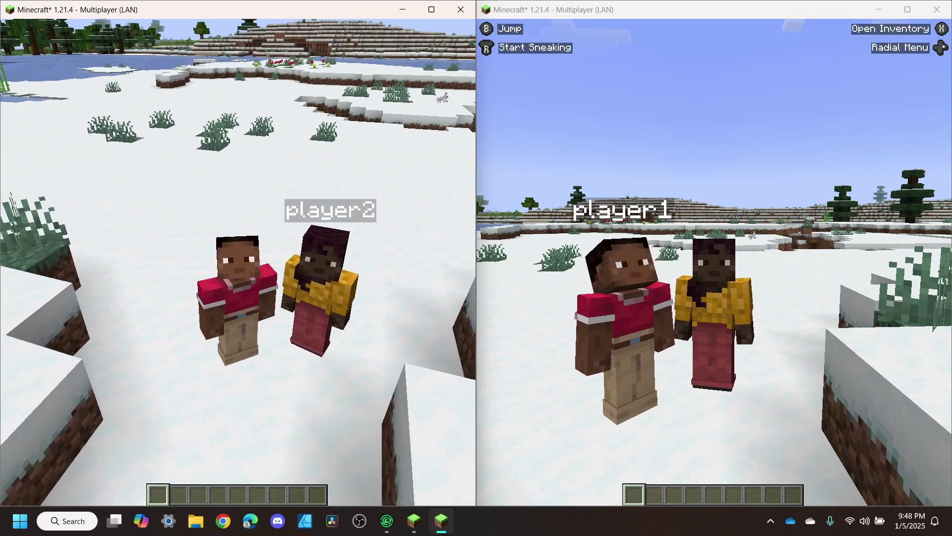
pyautogui.click(238, 262)
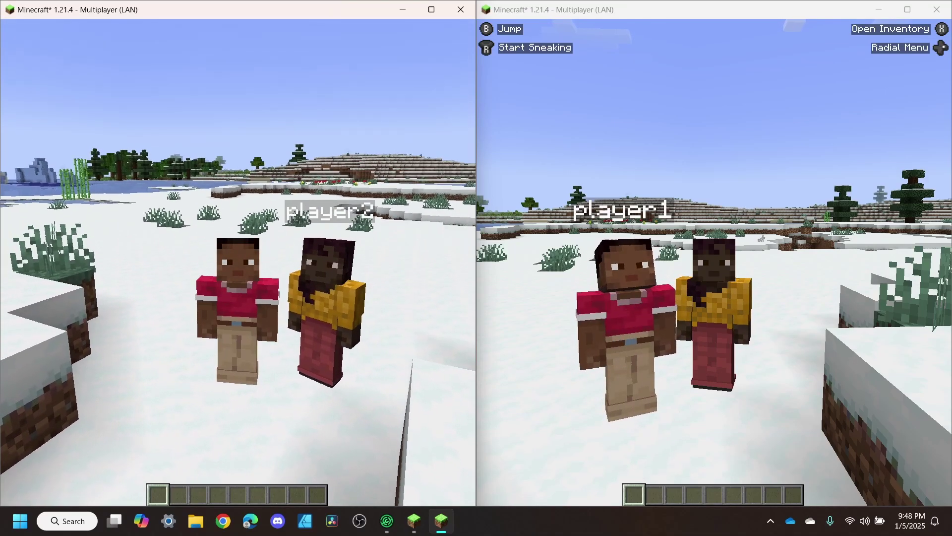